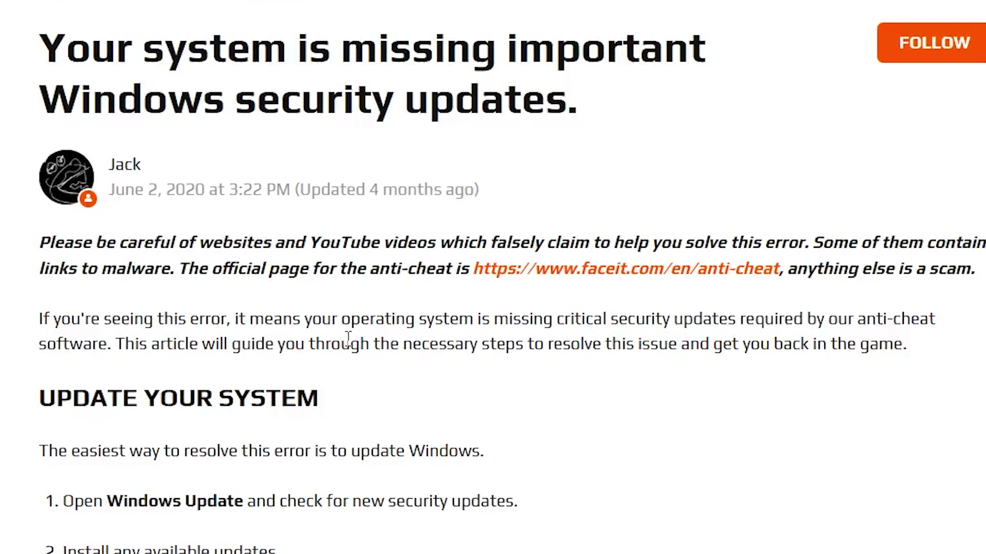
- Read through the FACEIT error article's intro and 'Update Your System' steps
scroll(102, 306, "down", 2)
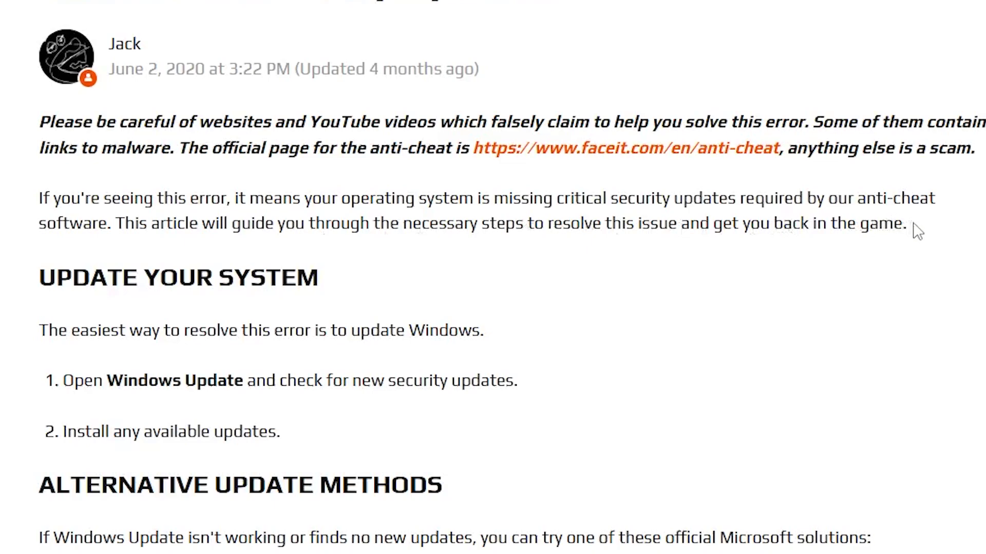
left_click_drag(917, 231, 41, 200)
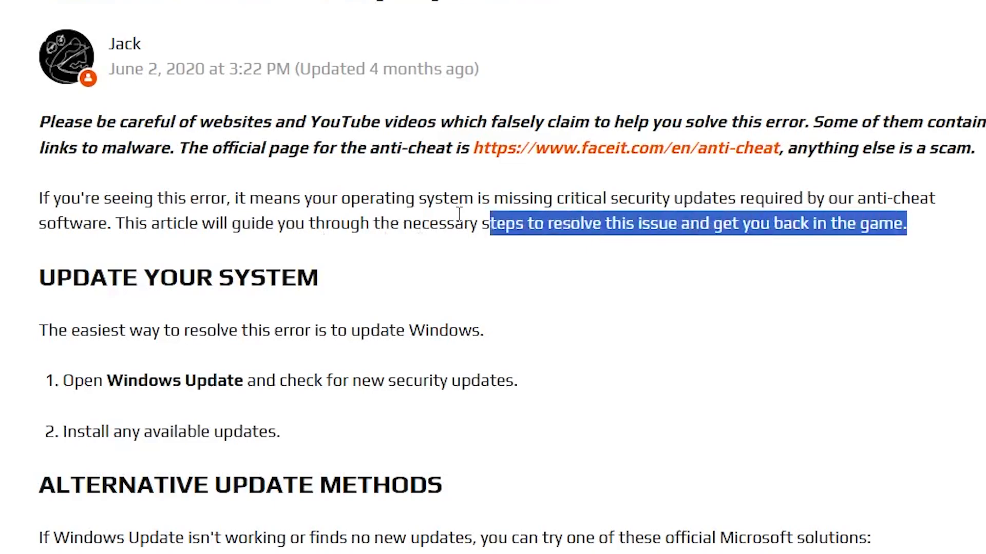
left_click(49, 305)
scroll(78, 318, "down", 2)
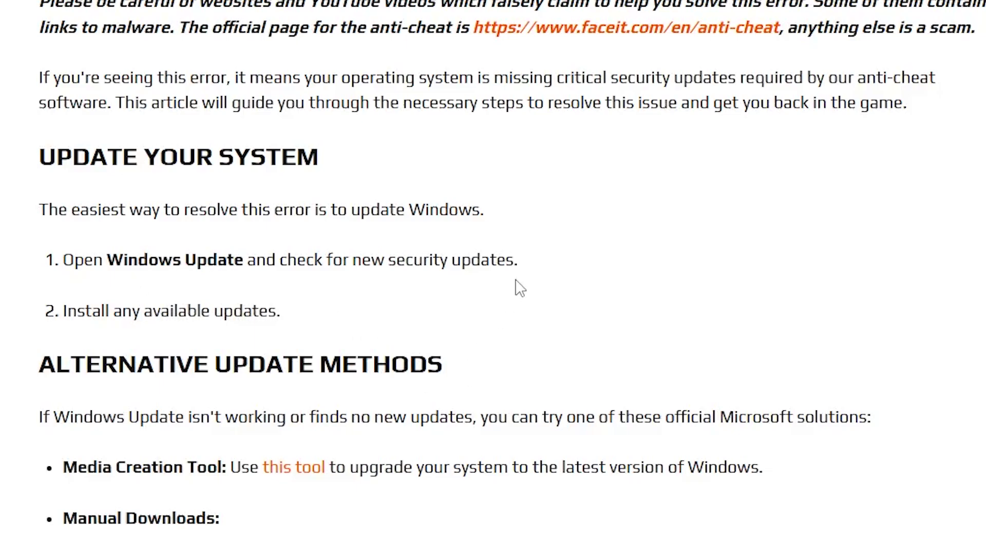
- Launch Settings with Win+I and run a Windows Update check for new updates
key("super+i")
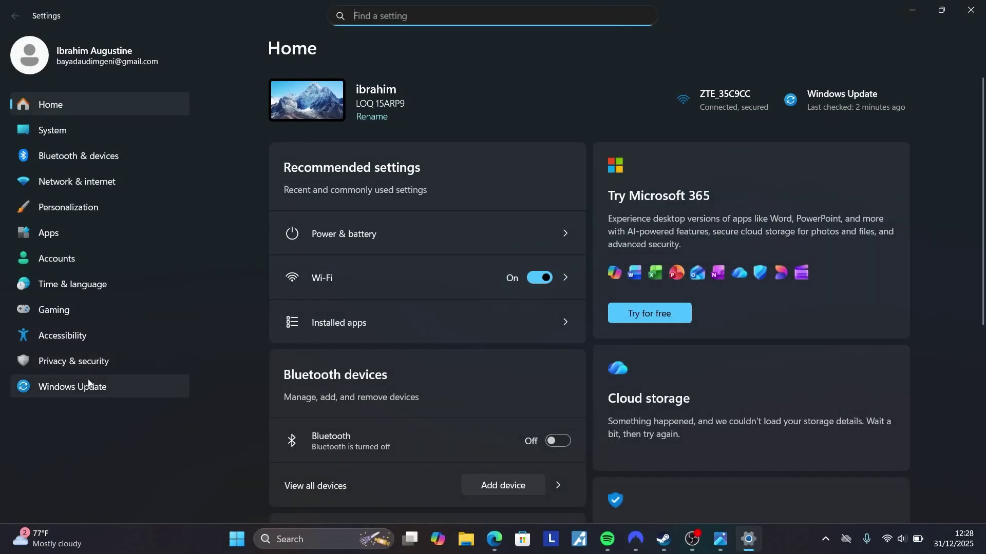
left_click(81, 389)
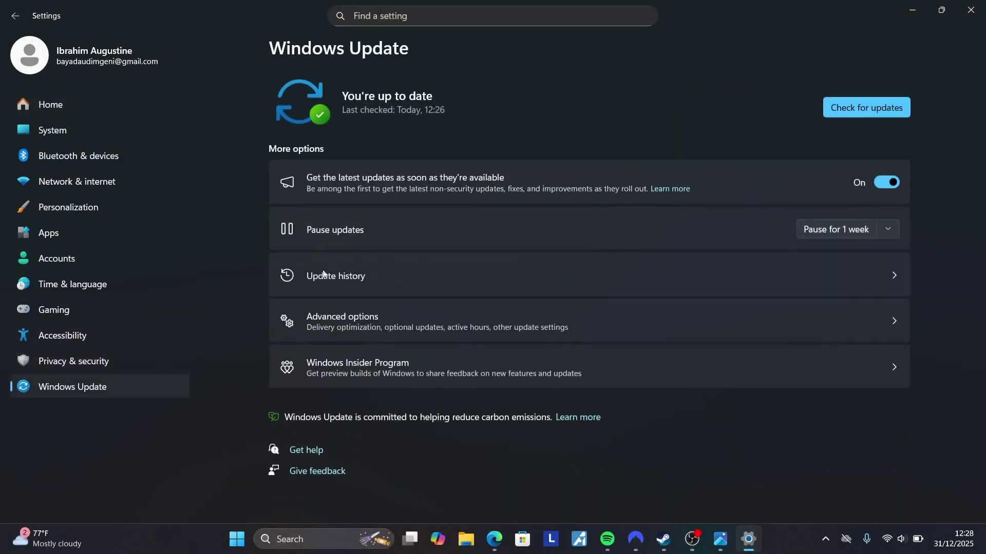
left_click(850, 107)
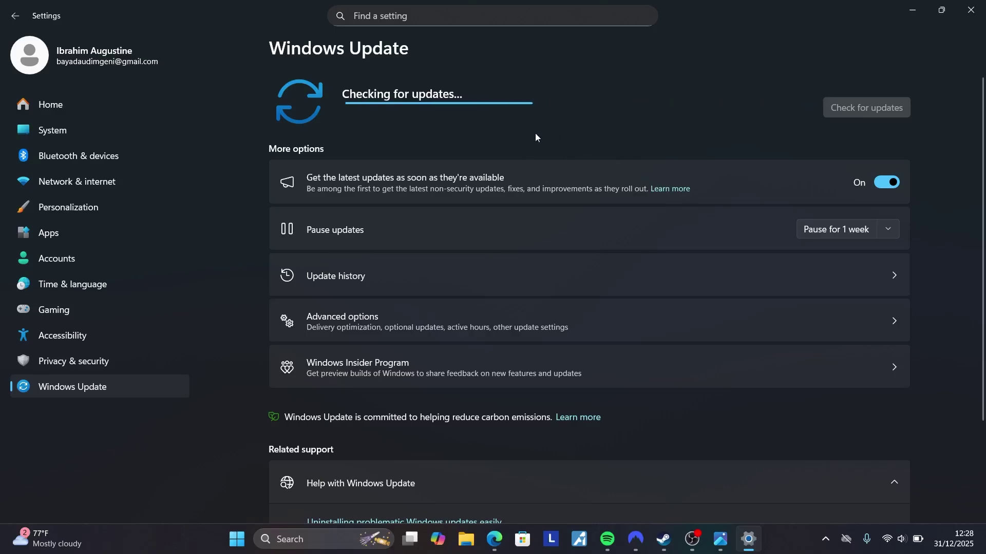
- In the FACEIT article, highlight the official Microsoft alternatives line and 'Media Creation Tool'
left_click(494, 539)
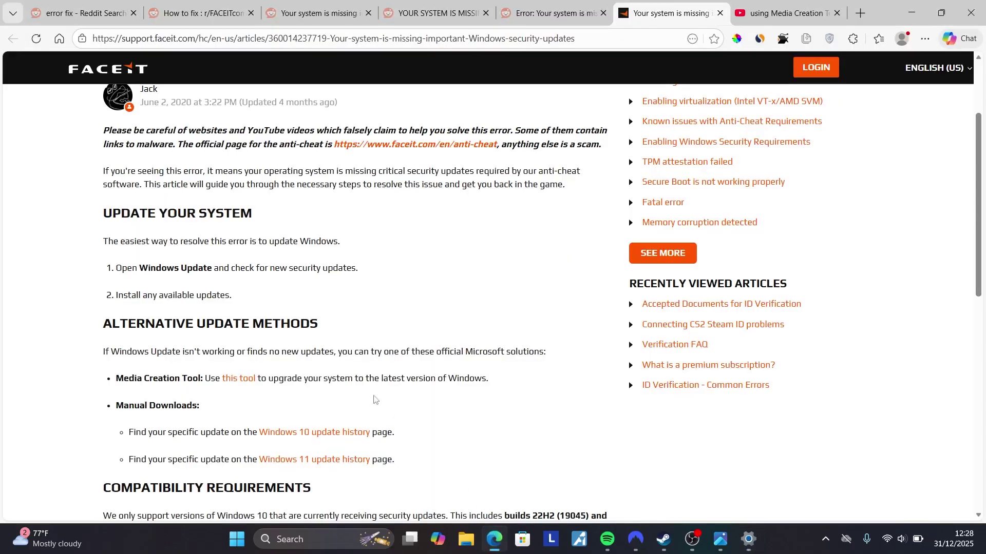
scroll(350, 362, "down", 2)
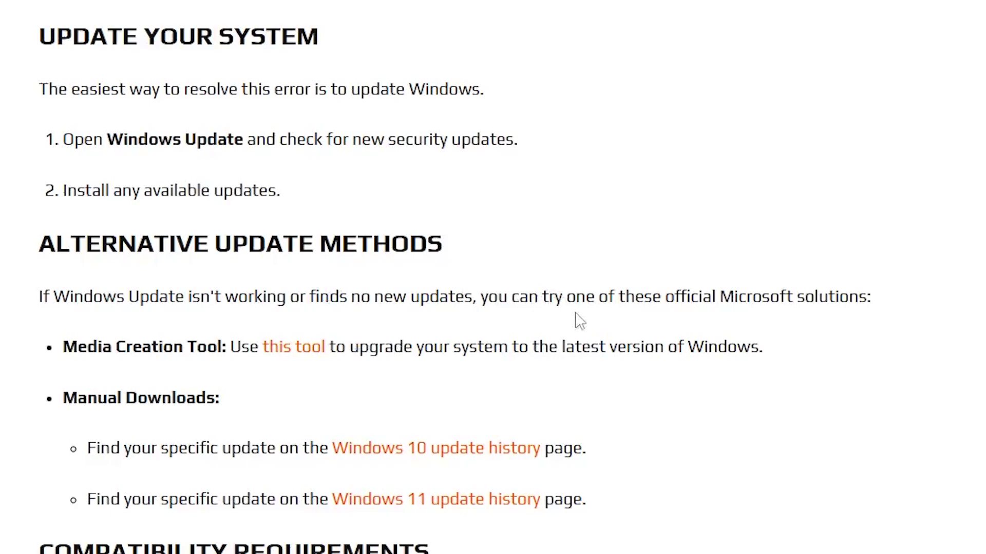
left_click_drag(919, 299, 35, 294)
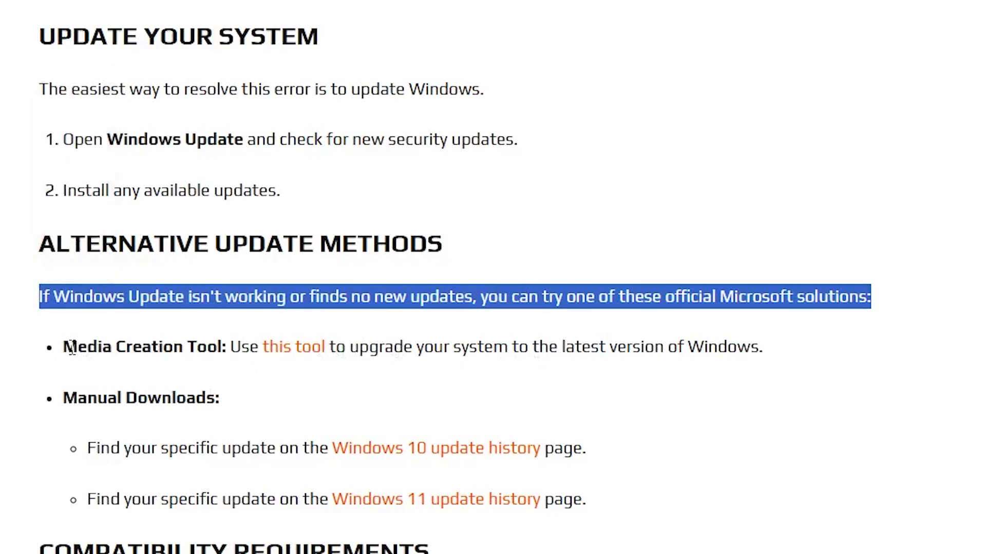
left_click_drag(63, 348, 217, 349)
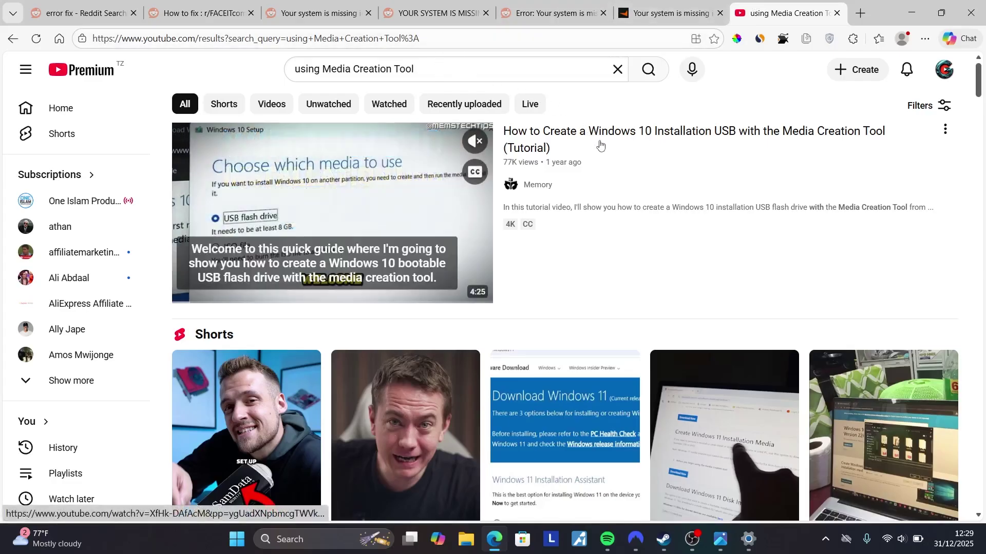
- Browse the YouTube Media Creation Tool tutorials, then return to the FACEIT article tab
scroll(598, 144, "down", 5)
scroll(600, 148, "down", 5)
scroll(599, 148, "up", 5)
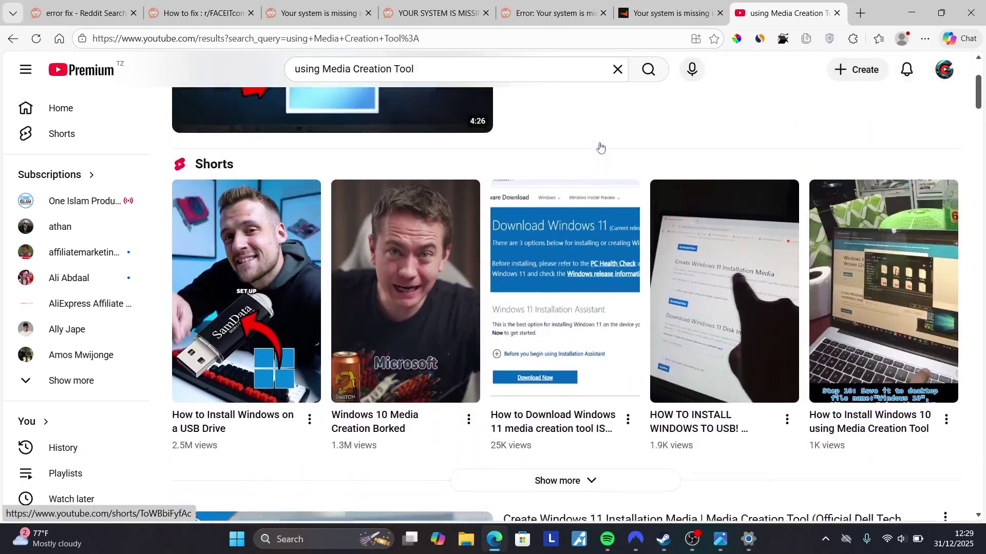
scroll(631, 148, "up", 4)
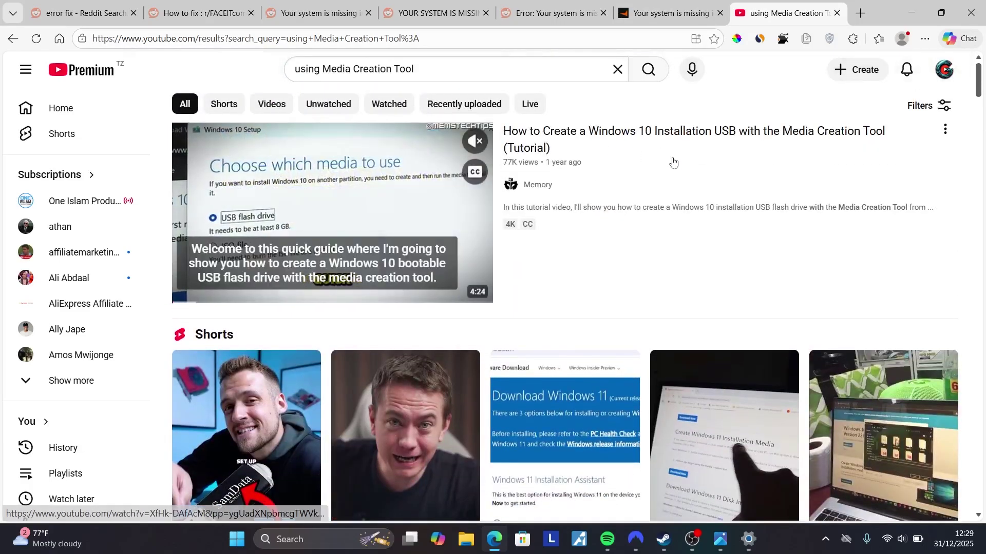
left_click(662, 13)
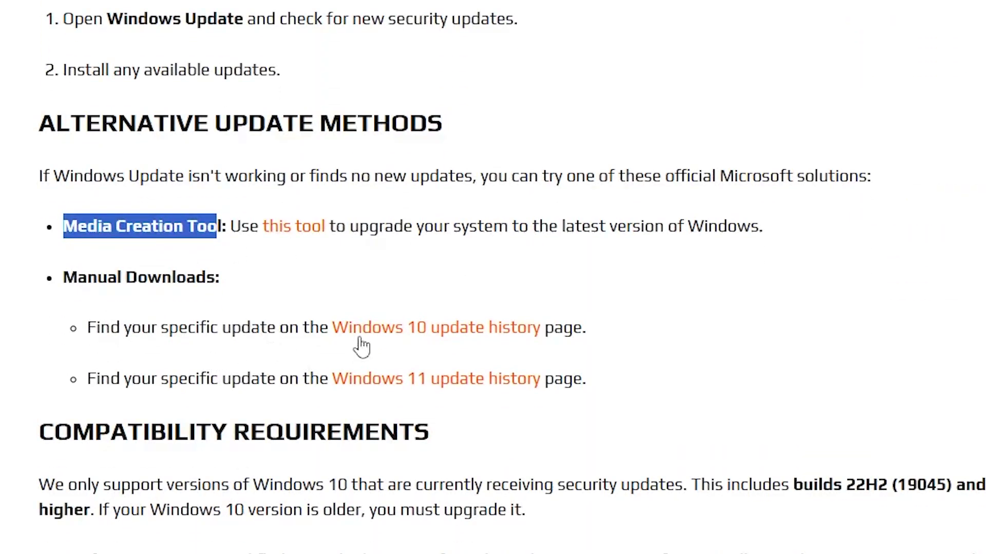
left_click_drag(637, 334, 88, 330)
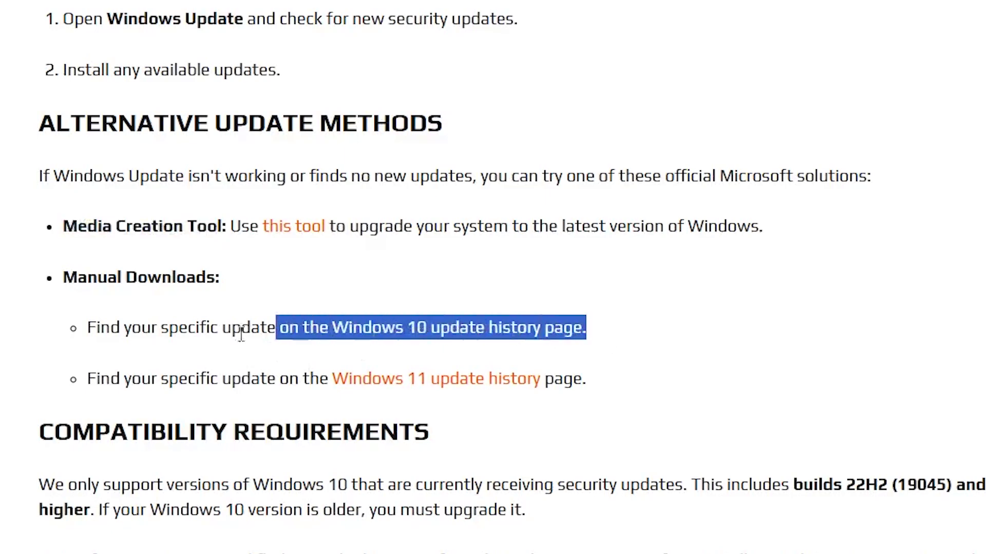
left_click(232, 22)
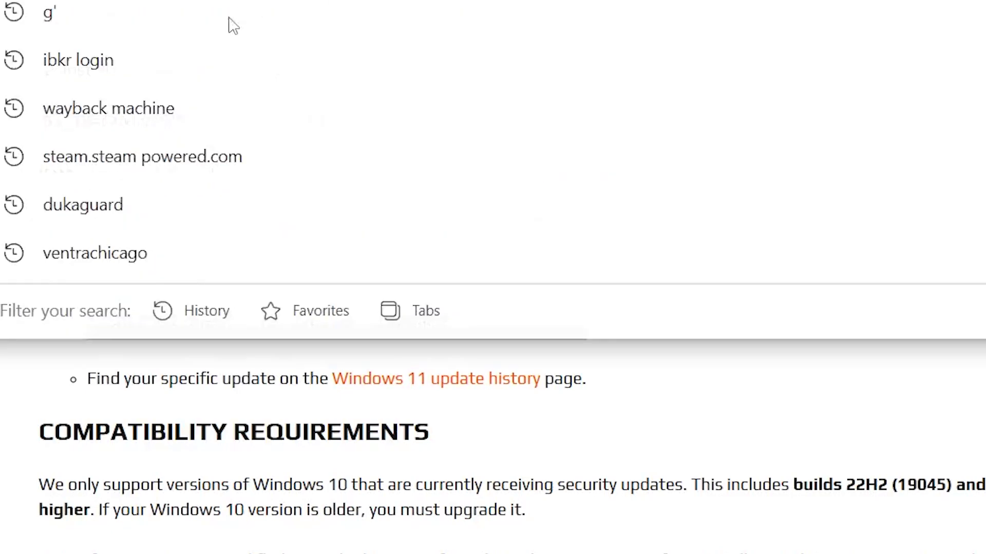
left_click(47, 228)
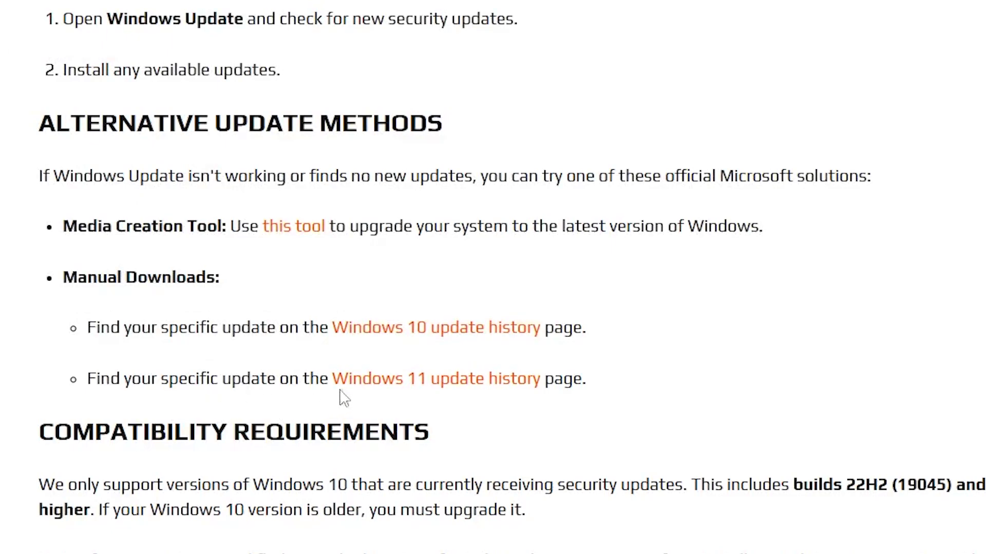
left_click_drag(626, 393, 101, 329)
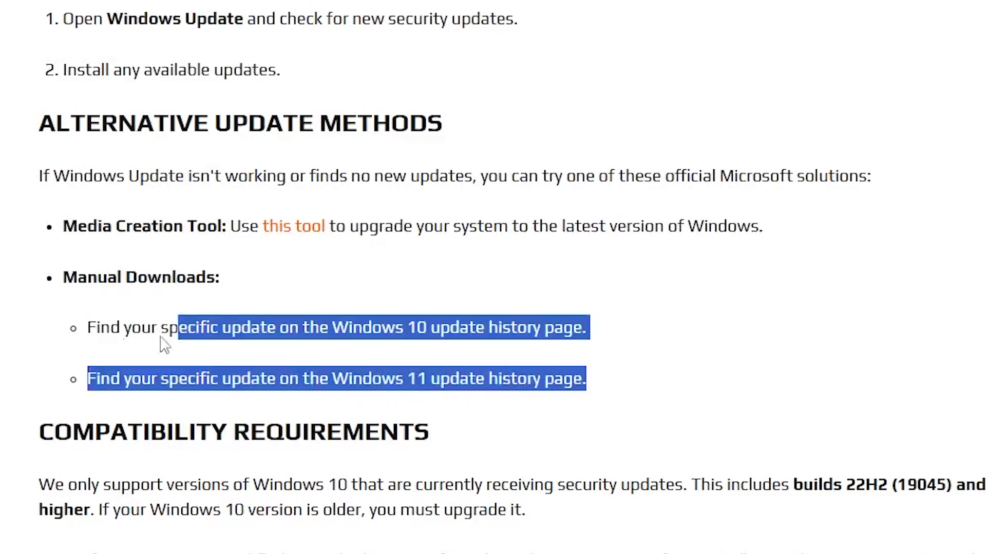
scroll(103, 334, "down", 2)
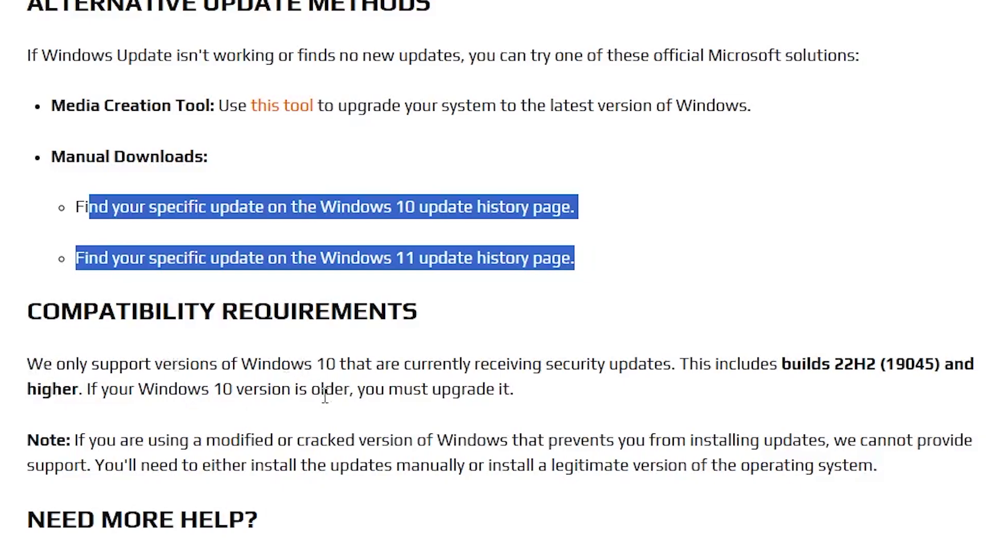
scroll(436, 385, "down", 2)
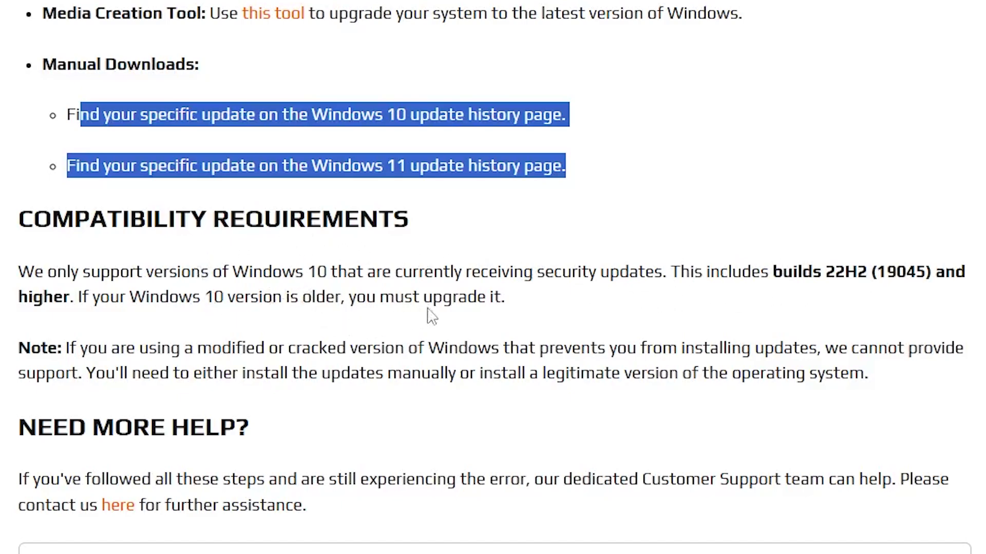
mouse_move(526, 308)
left_mouse_down()
mouse_move(456, 297)
mouse_move(396, 272)
left_mouse_up()
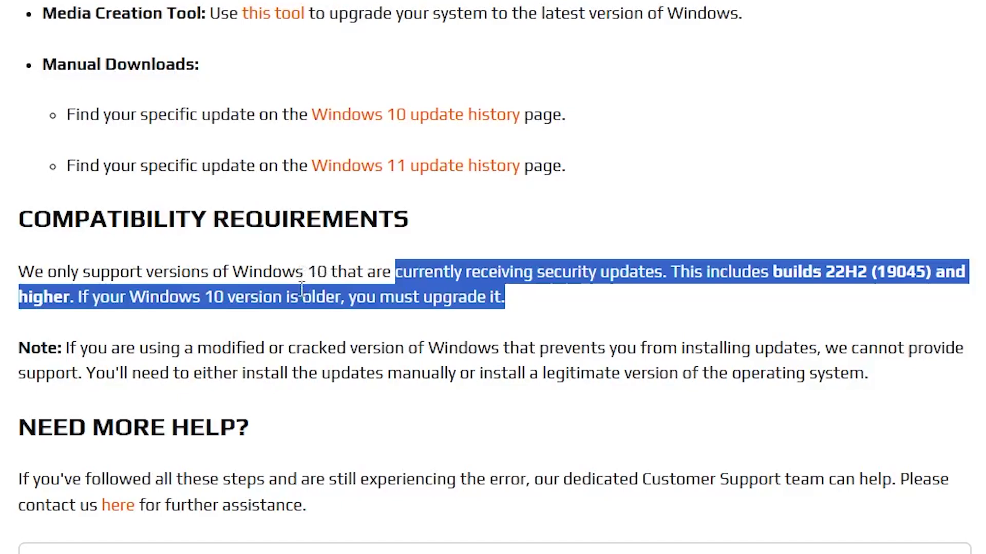
left_click(659, 281)
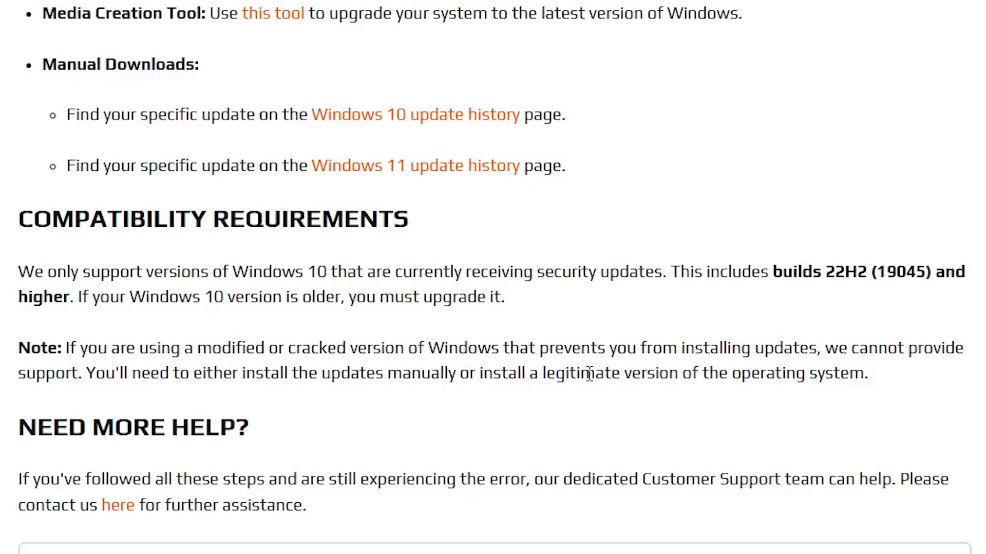
mouse_move(880, 389)
left_mouse_down()
mouse_move(125, 279)
mouse_move(107, 43)
left_mouse_up()
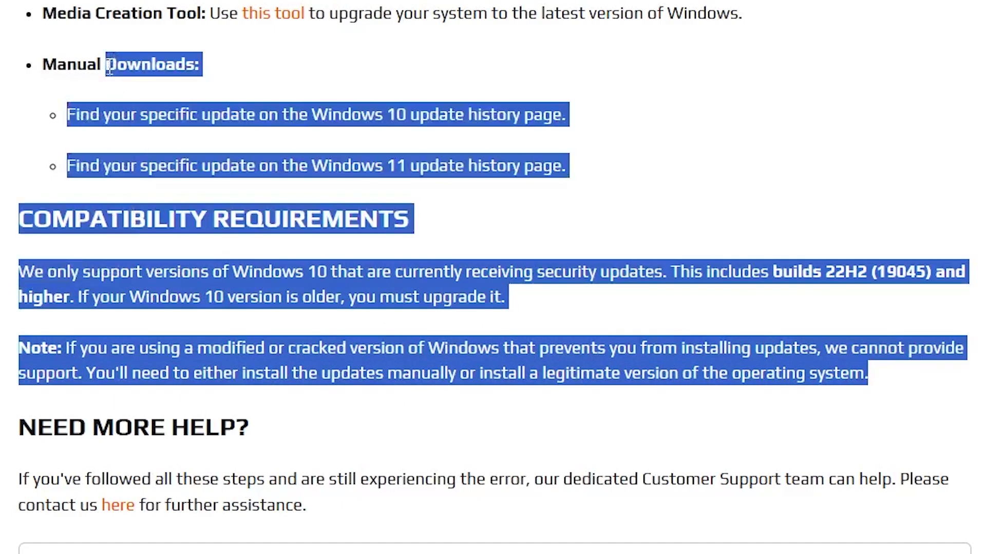
scroll(820, 63, "up", 4)
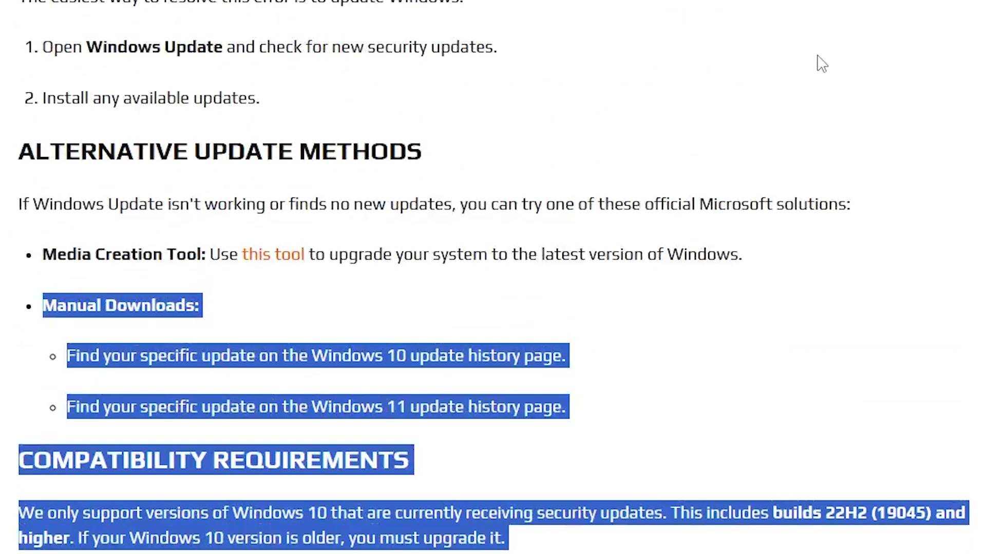
scroll(822, 62, "down", 2)
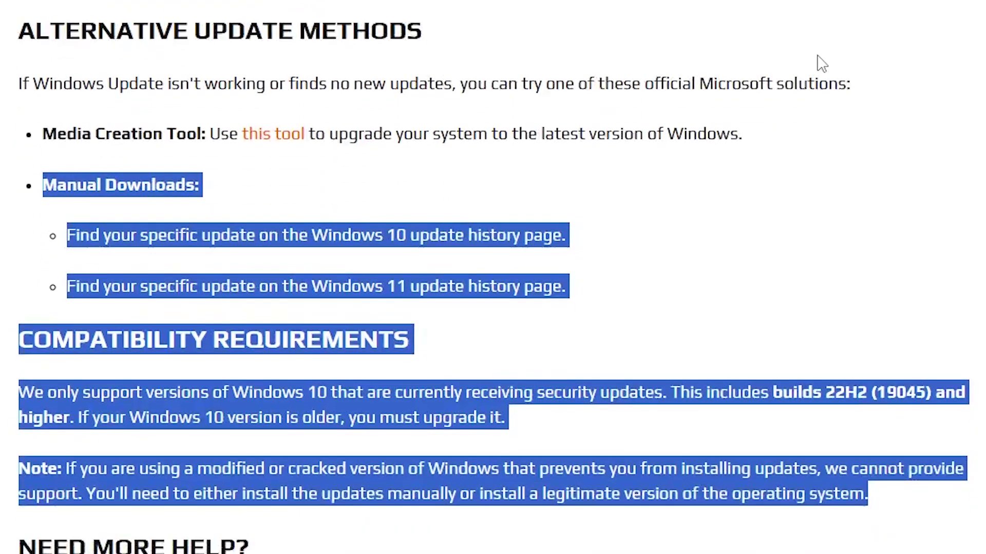
scroll(822, 62, "down", 2)
scroll(822, 63, "down", 2)
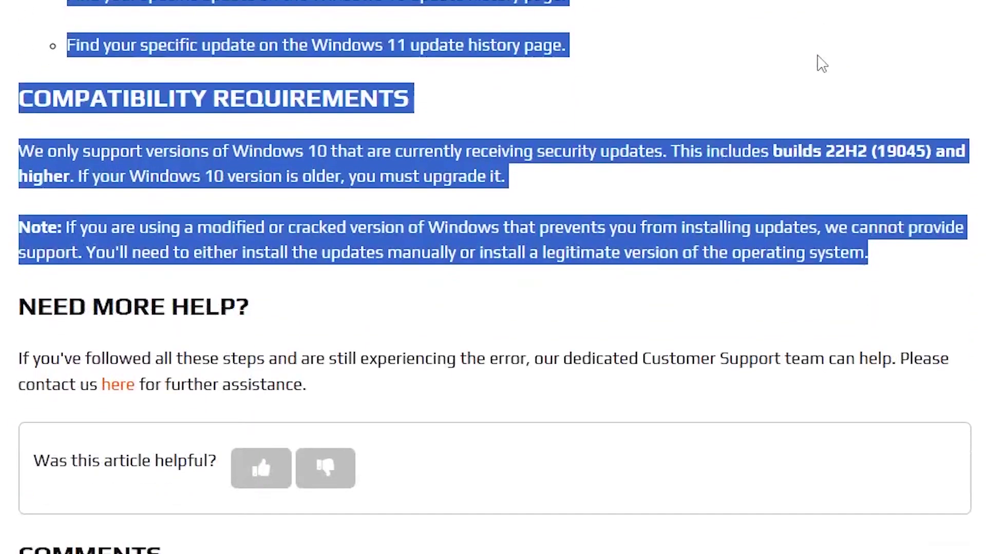
- Open the 'here' contact link in a new tab and view the Submit a Request form
left_click(822, 62)
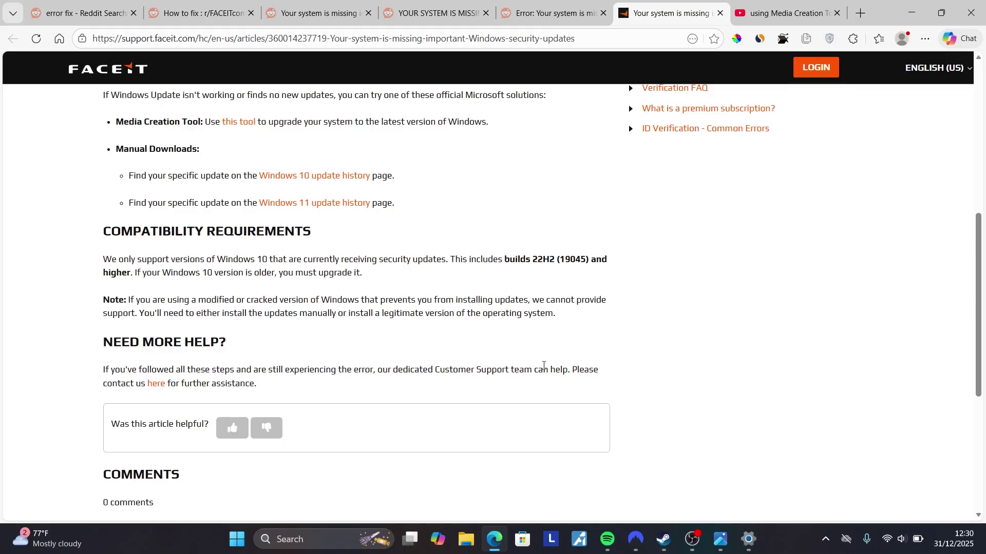
right_click(159, 388)
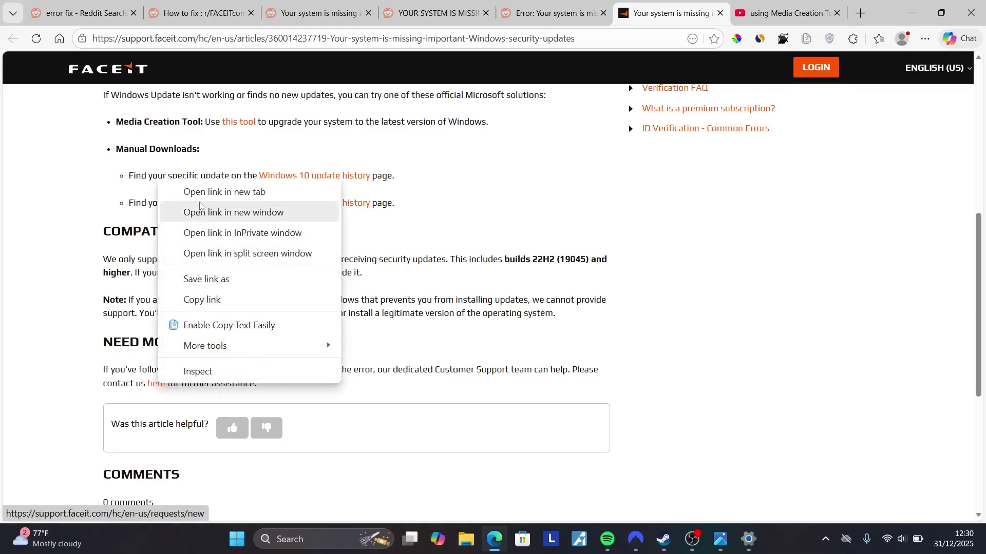
left_click(205, 191)
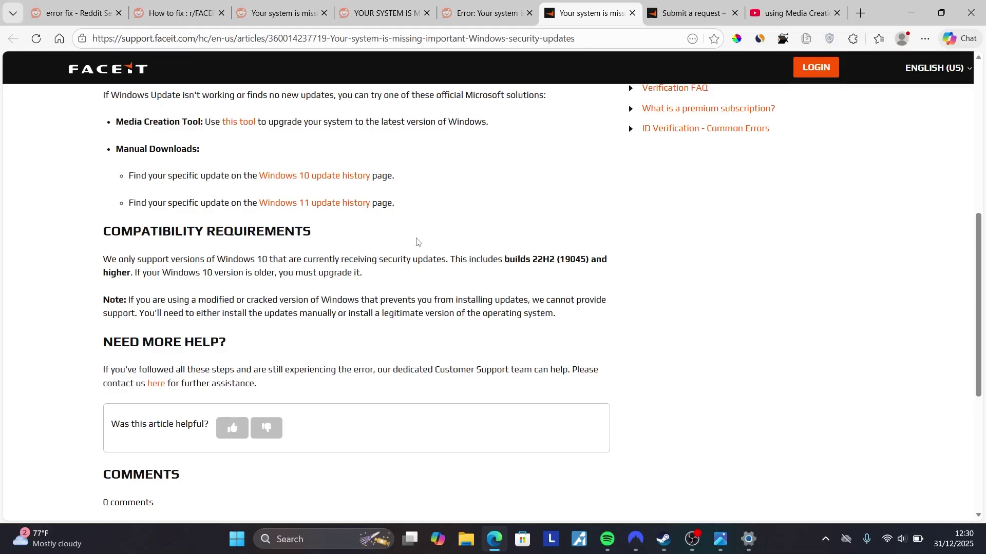
left_click(653, 18)
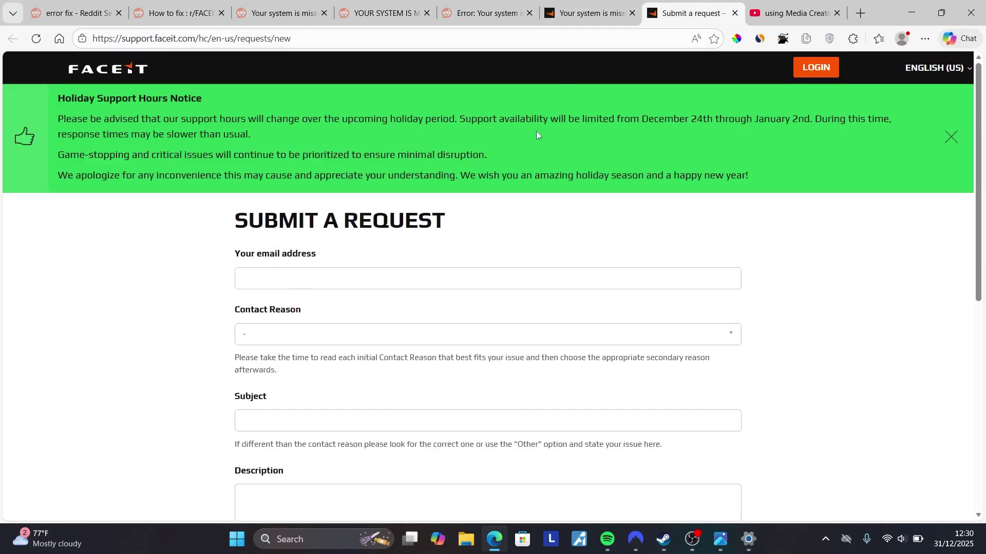
- Return to the error article and view the anti-cheat error screenshot in Photos
left_click(606, 4)
scroll(494, 185, "up", 8)
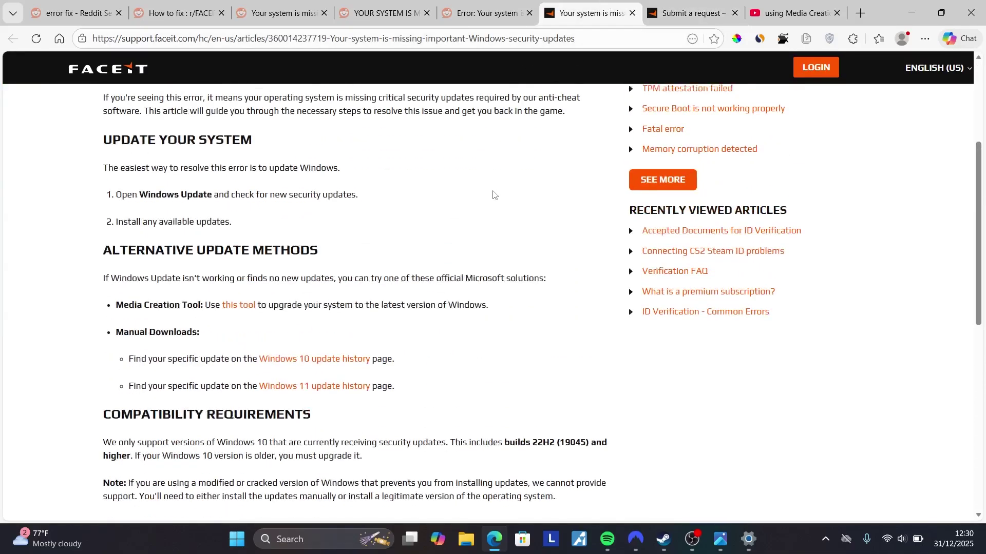
left_click(714, 547)
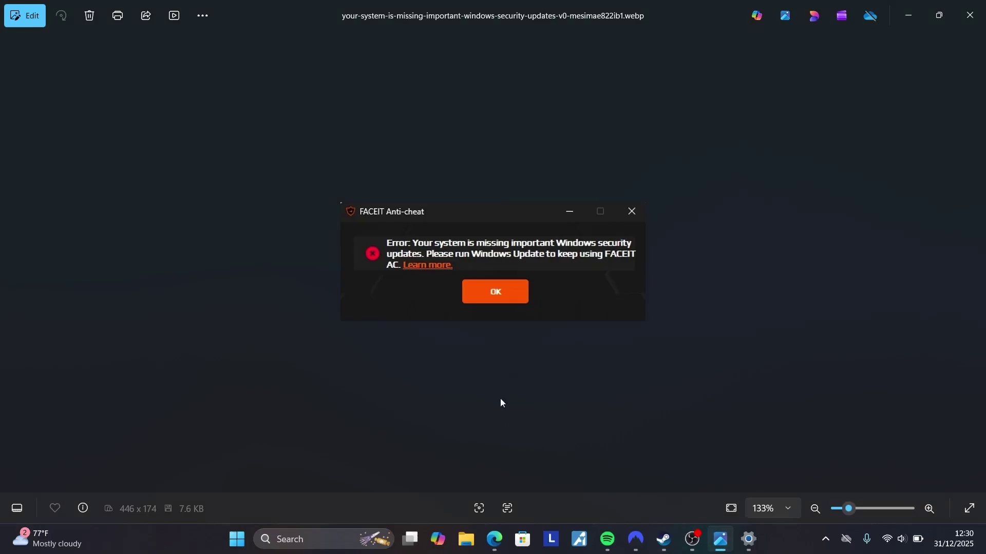